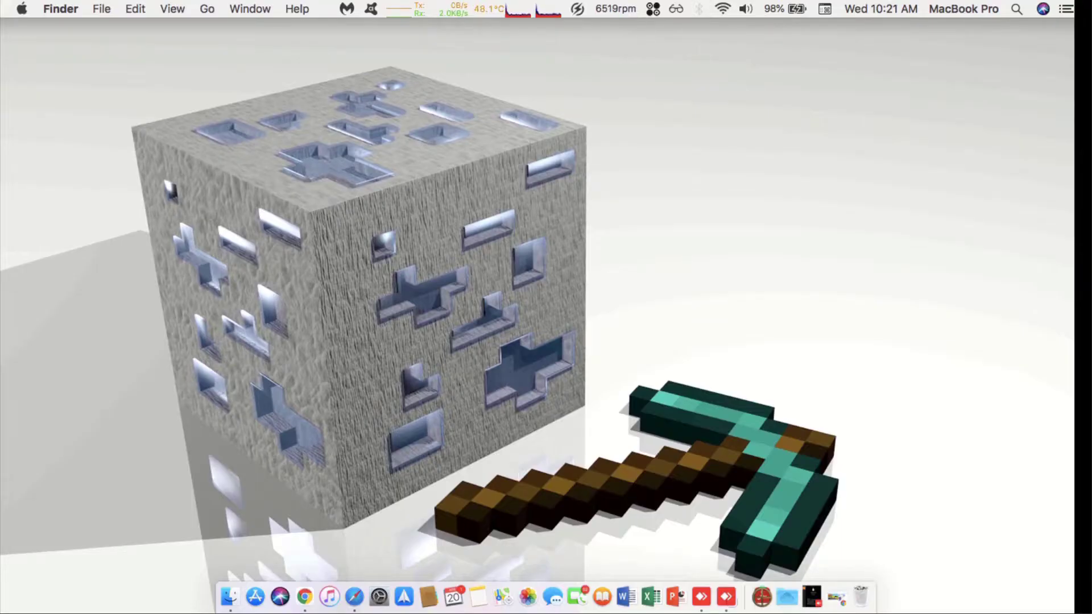
Switch to Safari and run a web search for "nox player download"
click(355, 595)
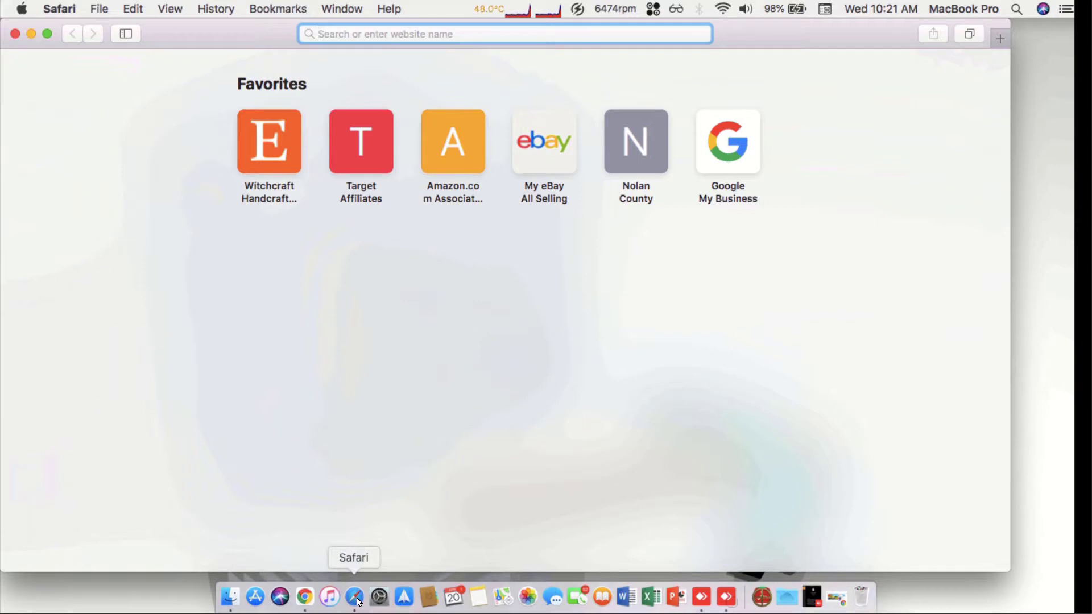
text(nox)
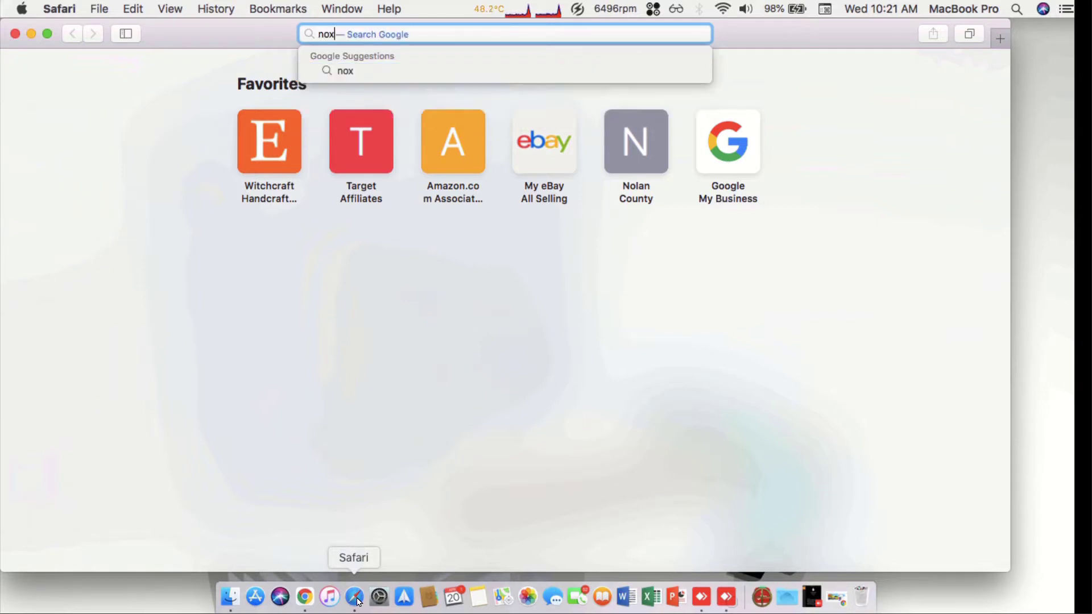
text( download)
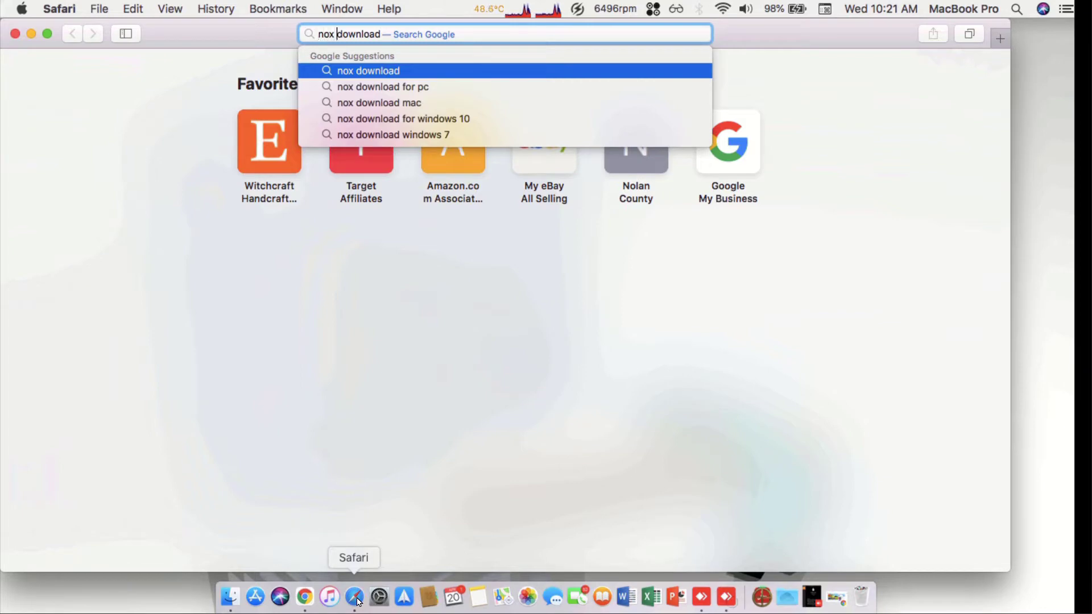
text(player)
key(Return)
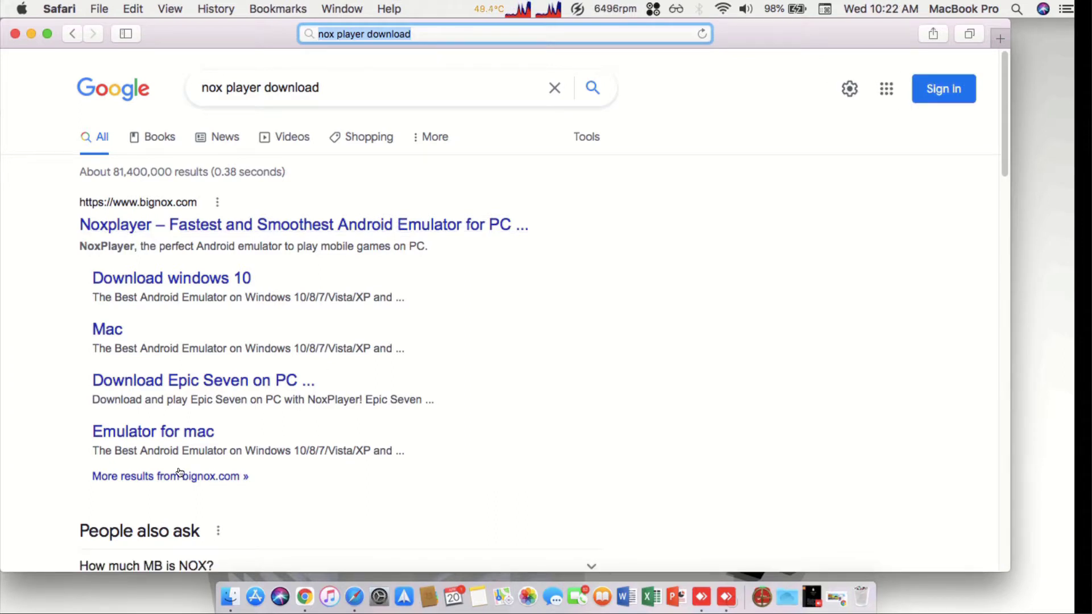
Open the bignox.com "Emulator for mac" result and download the Mac version of NoxPlayer, allowing downloads from the site
click(192, 436)
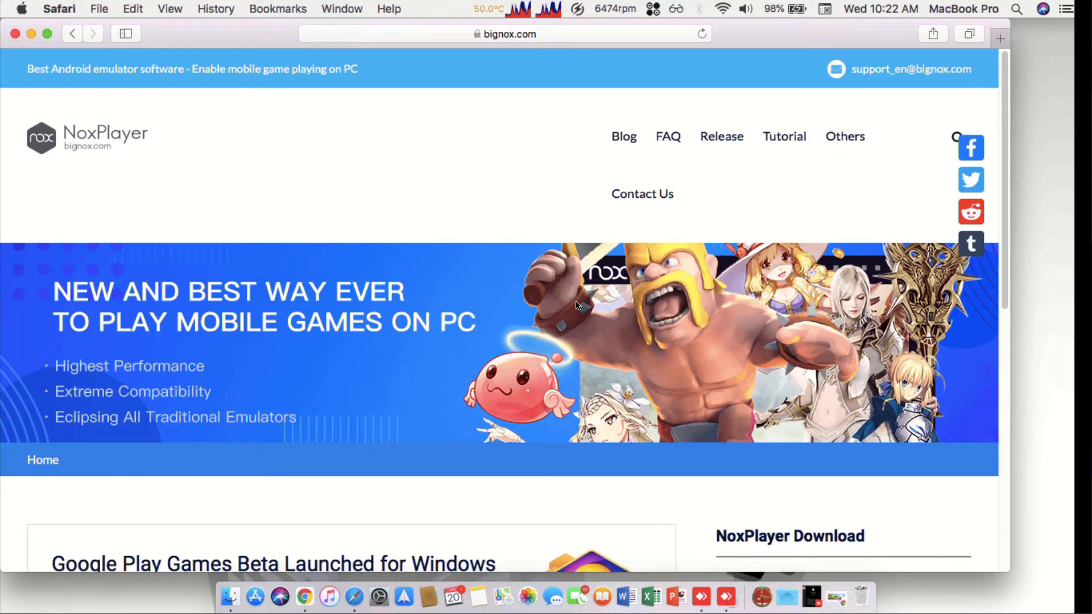
scroll(716, 299, down, 4)
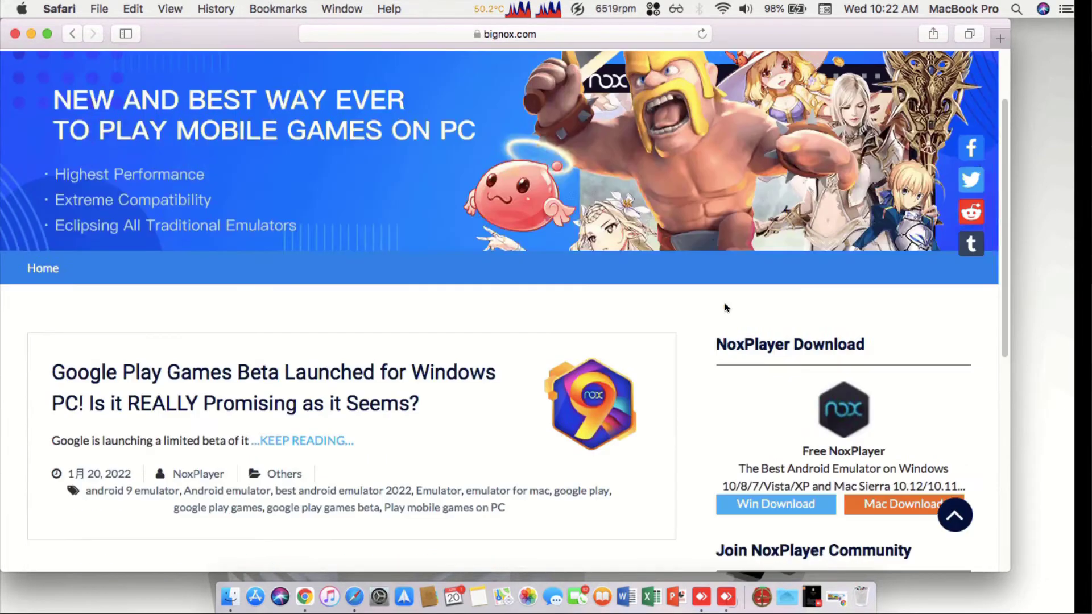
scroll(715, 302, down, 2)
scroll(740, 298, down, 2)
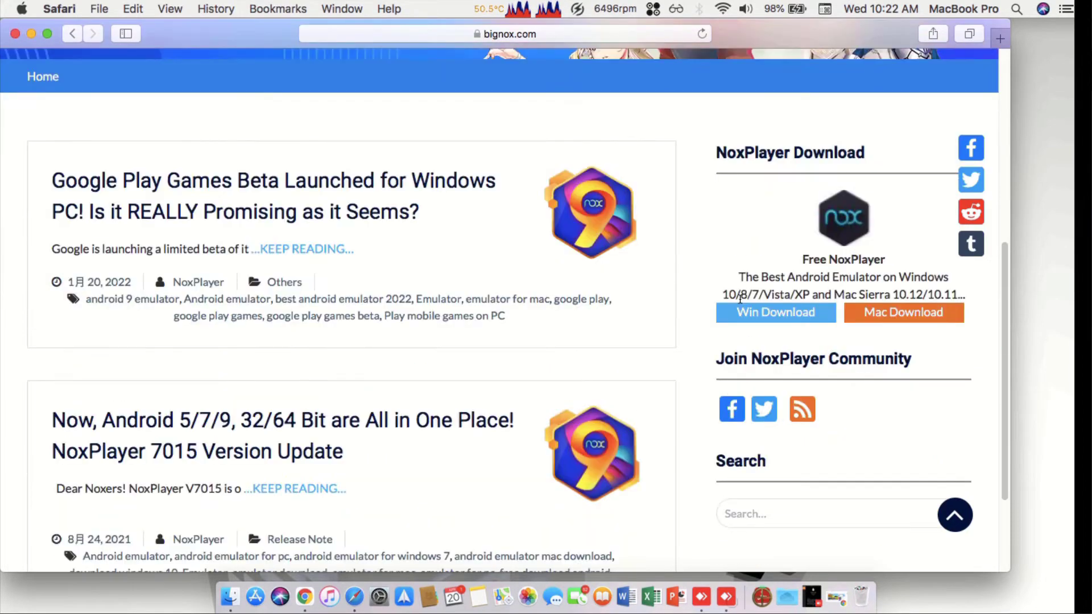
click(909, 318)
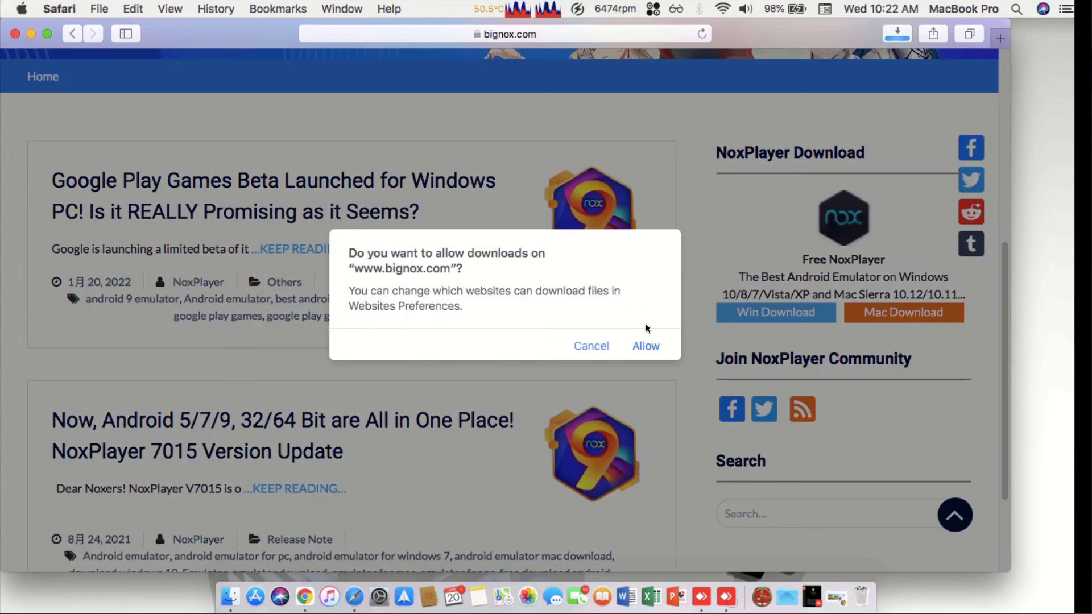
click(641, 347)
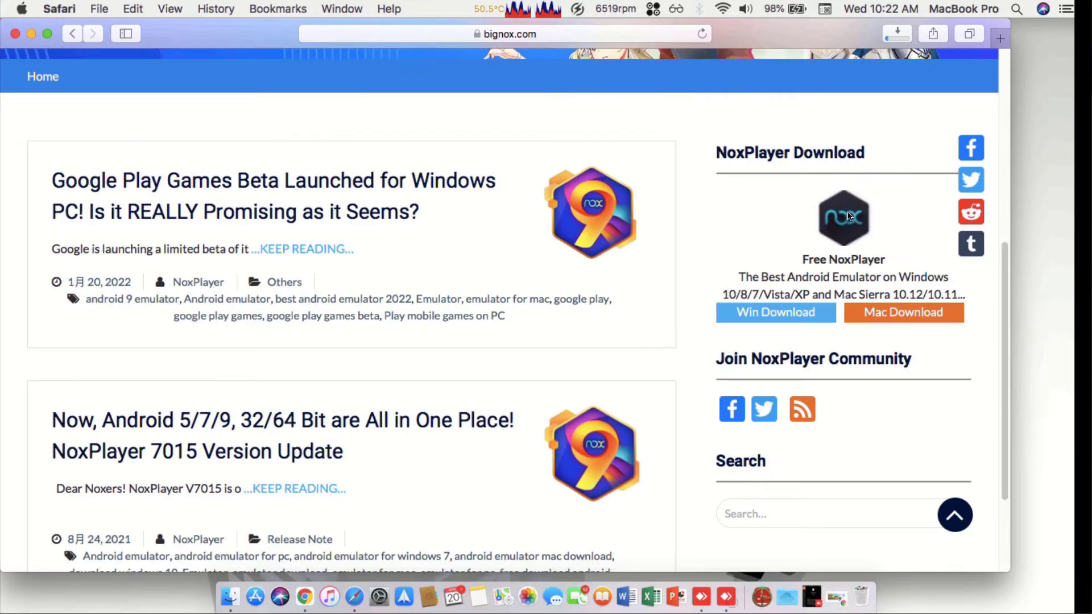
Open the downloaded NoxInstaller_3.8.5.7_en.dmg file and minimize the browser window
click(897, 35)
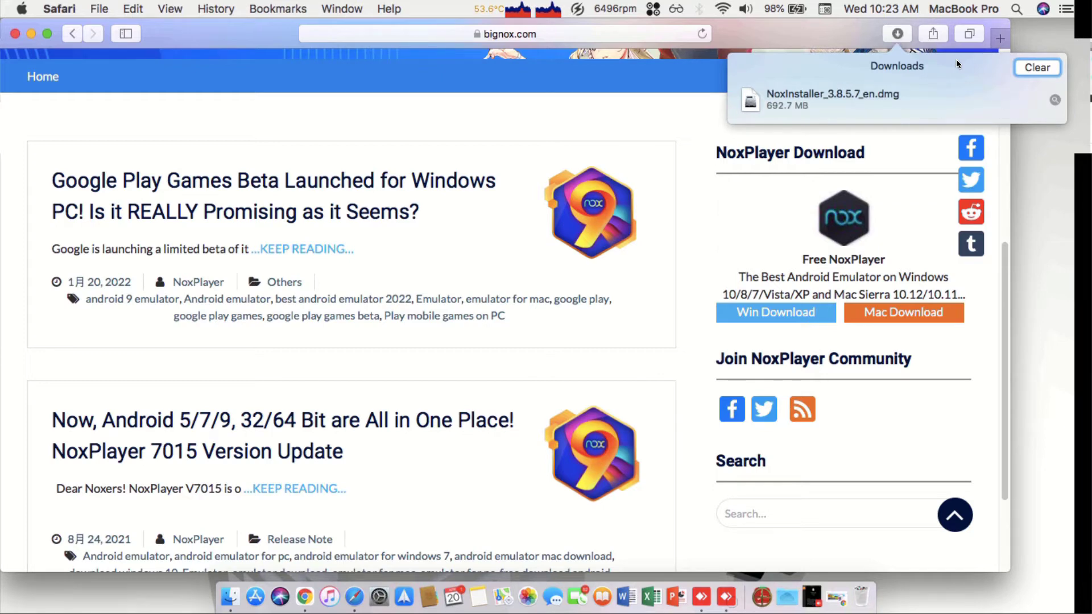
click(863, 97)
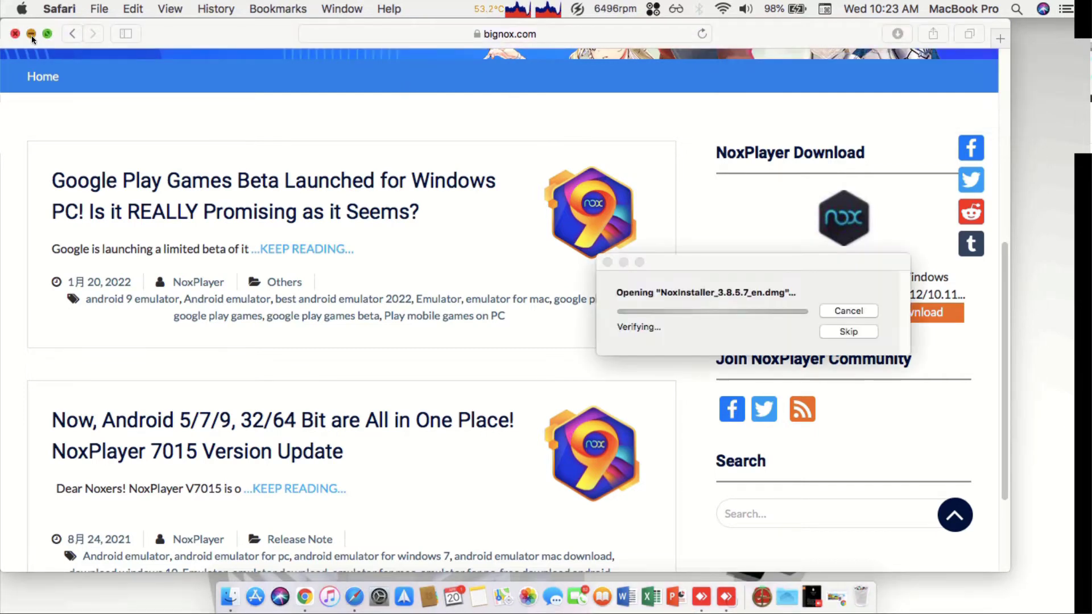
click(32, 35)
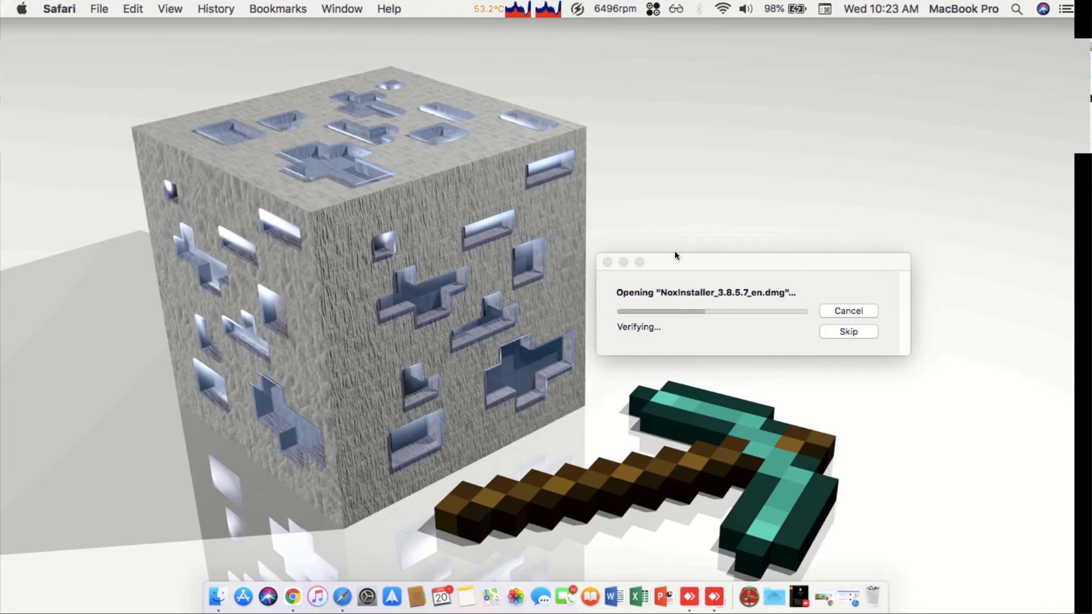
click(735, 271)
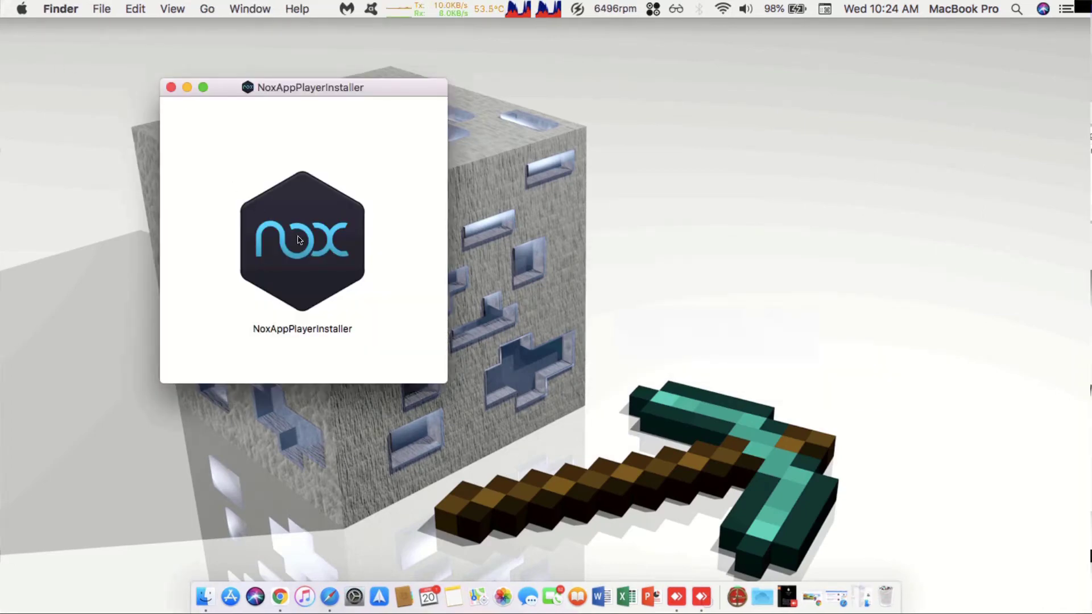
Open NoxAppPlayerInstaller from the disk image, install NoxPlayer and start it
right_click(298, 240)
click(436, 238)
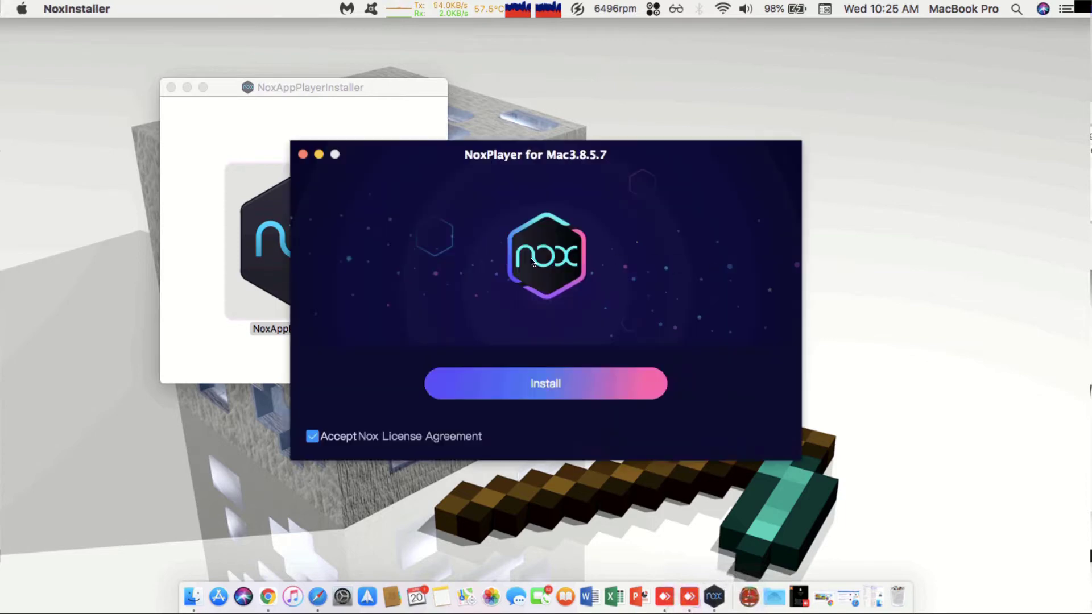
click(517, 383)
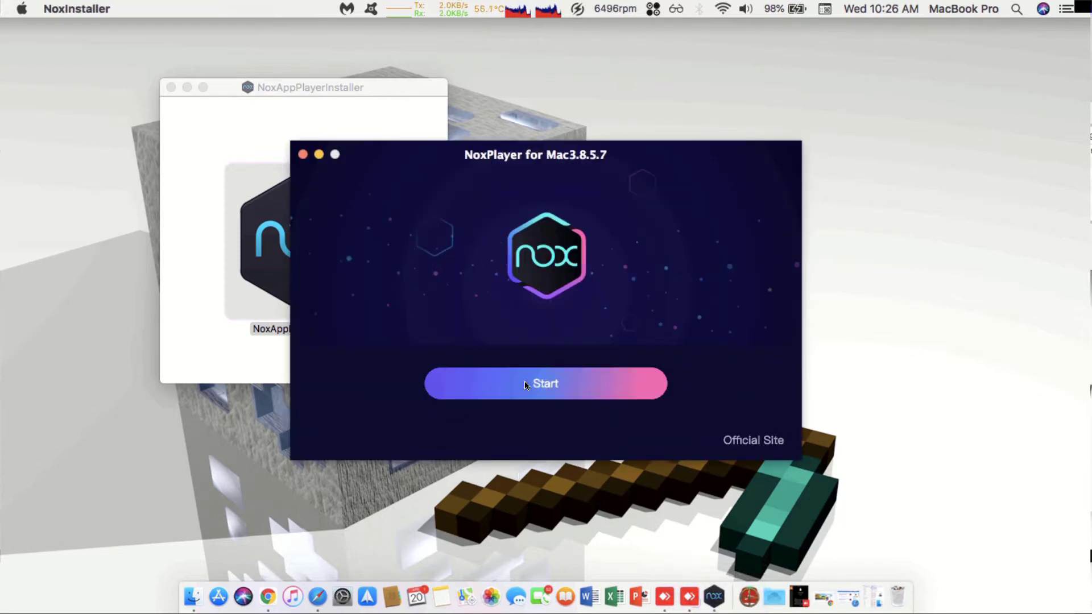
click(526, 385)
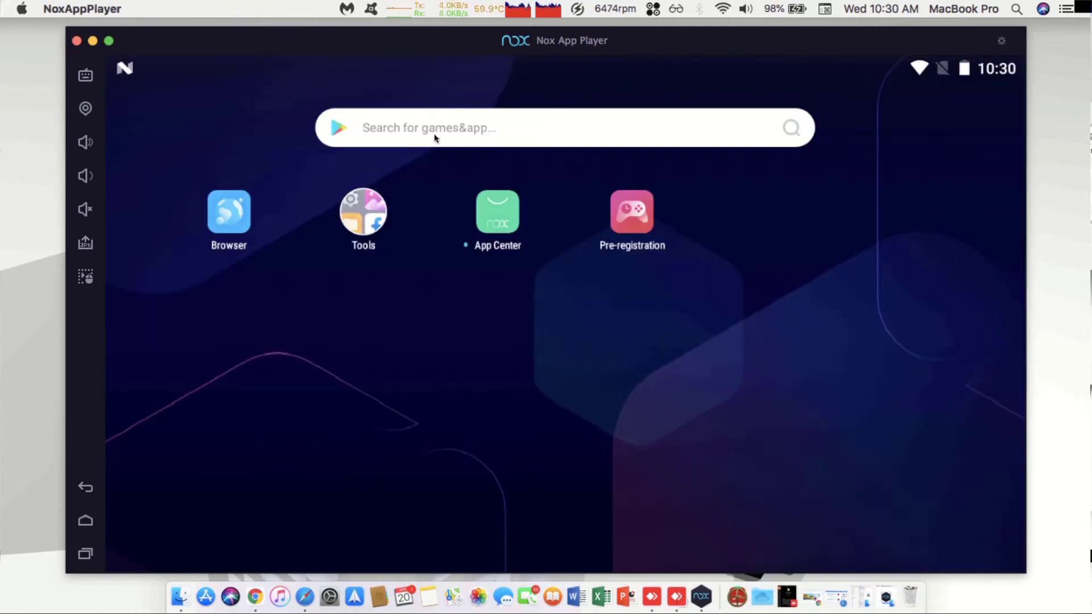
Search for "minecraft" from the emulator's home screen
click(435, 134)
text(minecraft)
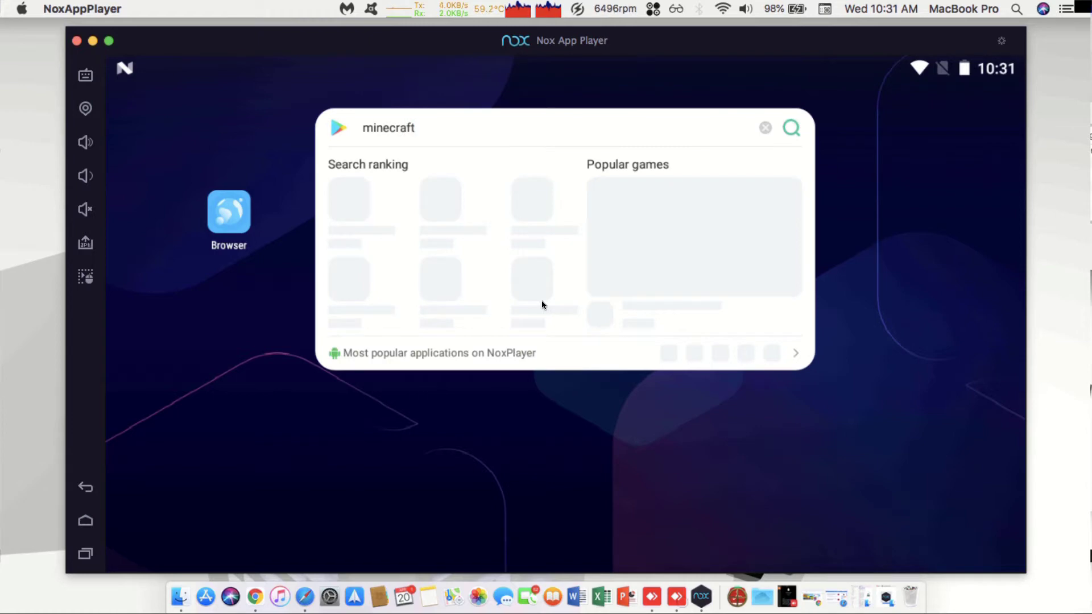
key(Return)
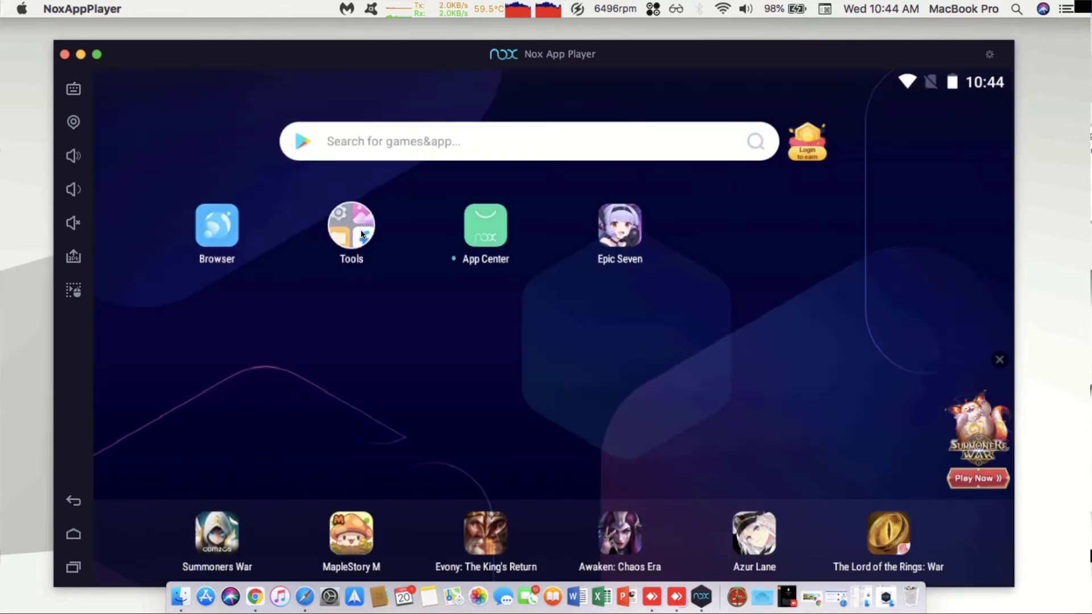
Open Google Play from the second page of the Tools folder to bring up the Google sign-in form
click(362, 233)
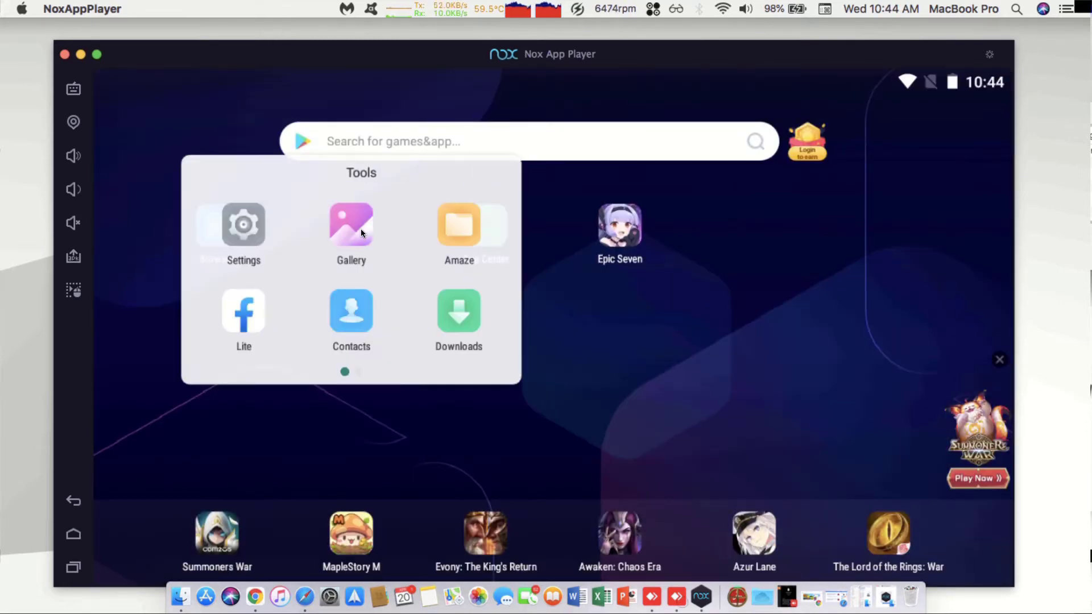
drag(412, 281, 207, 289)
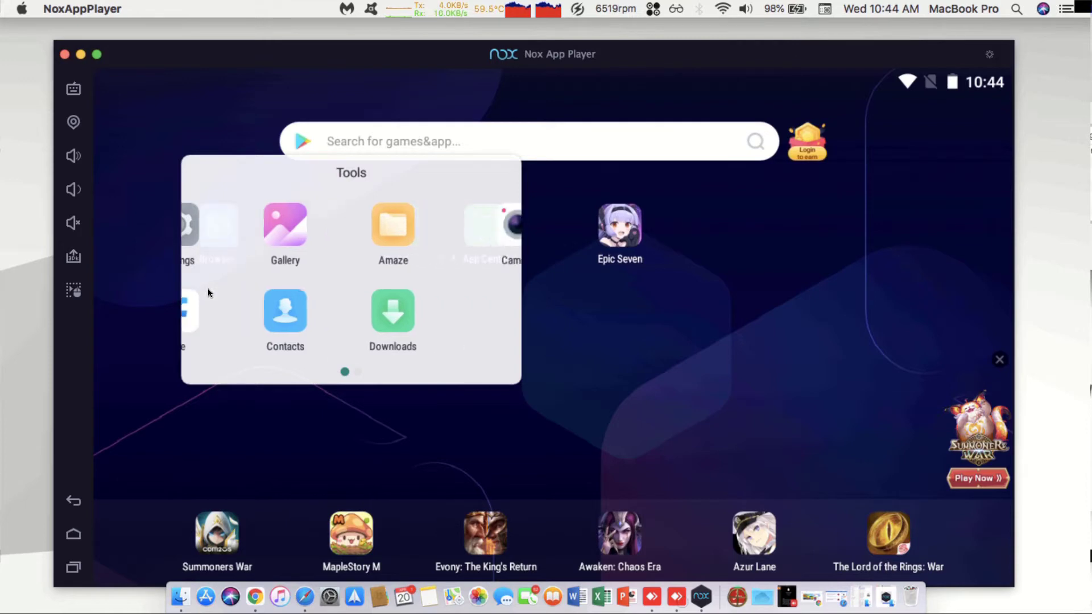
click(448, 233)
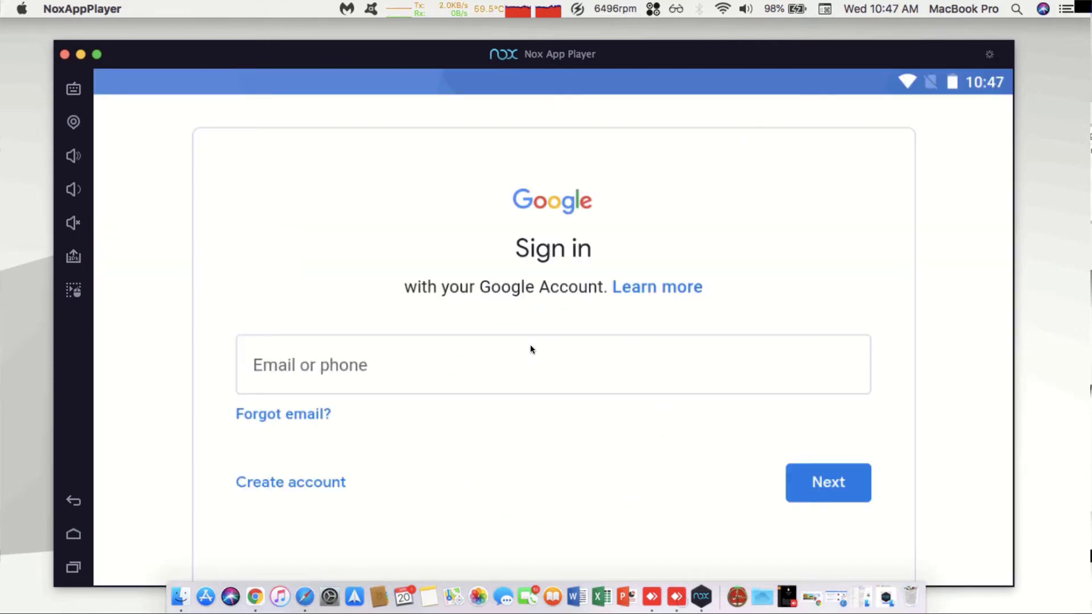
Sign in to the Google account by entering the account's e-mail address and password
click(340, 367)
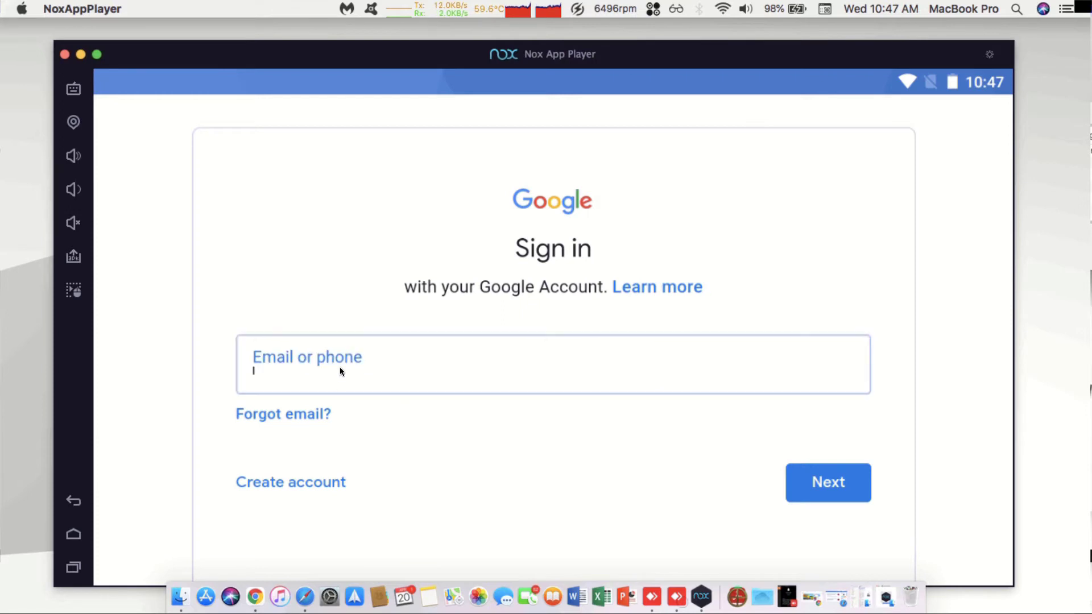
text([unreadable])
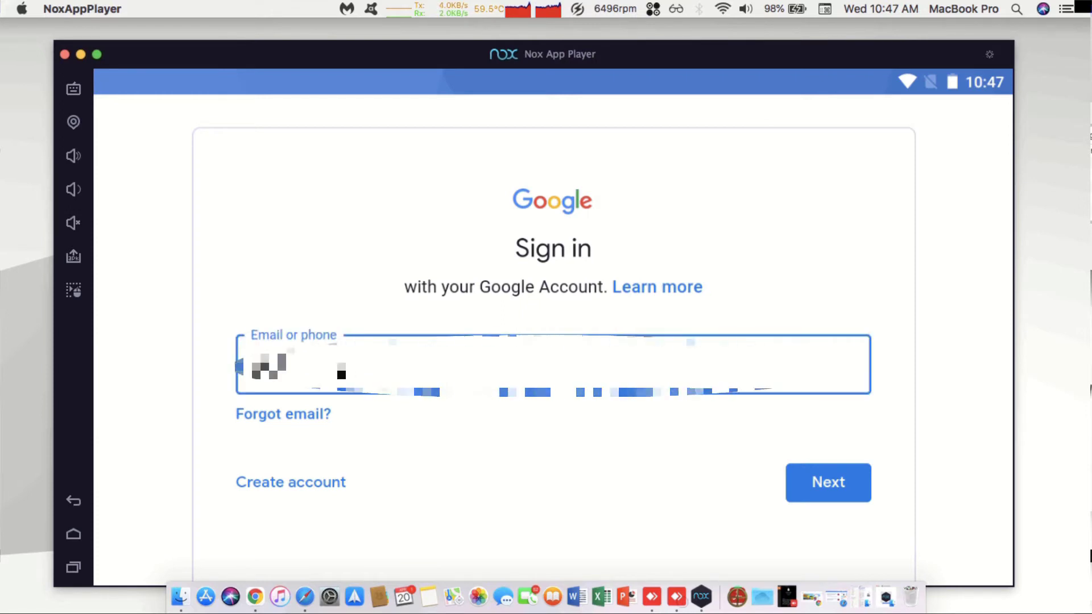
text([unreadable])
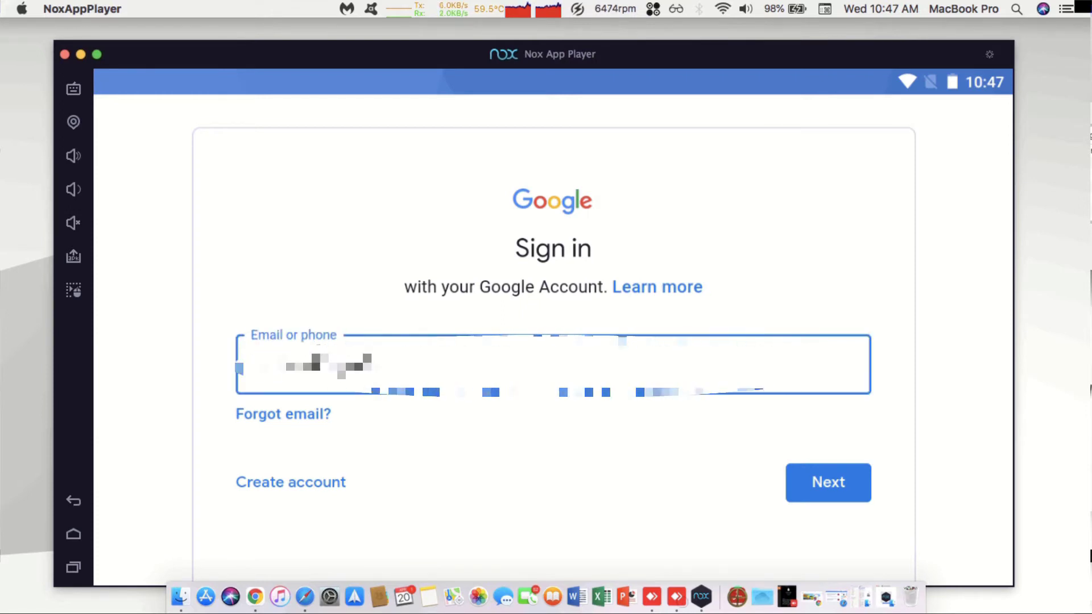
text([unreadable])
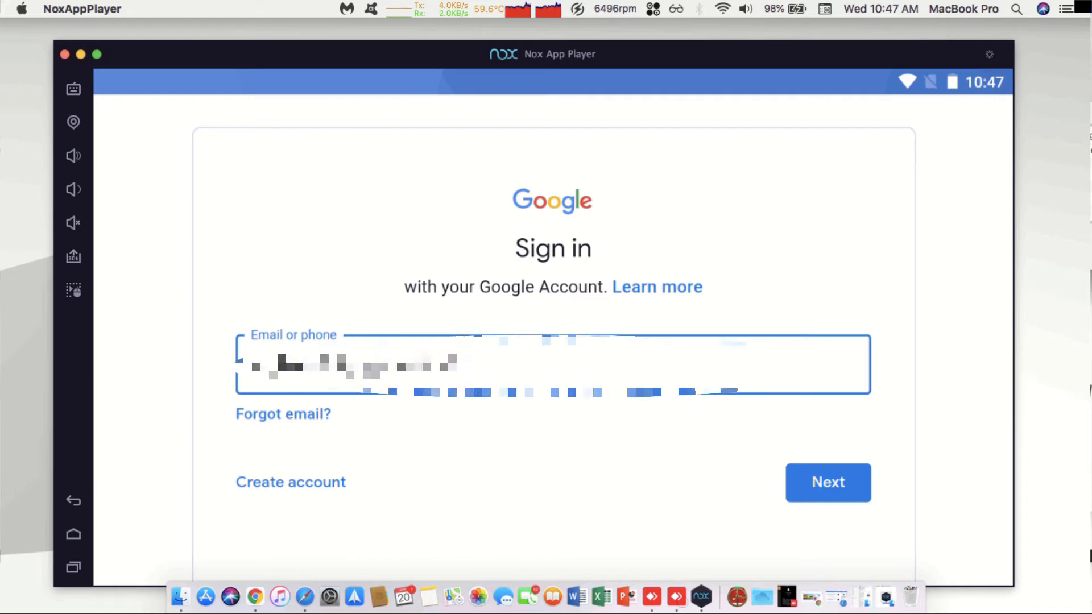
key(Return)
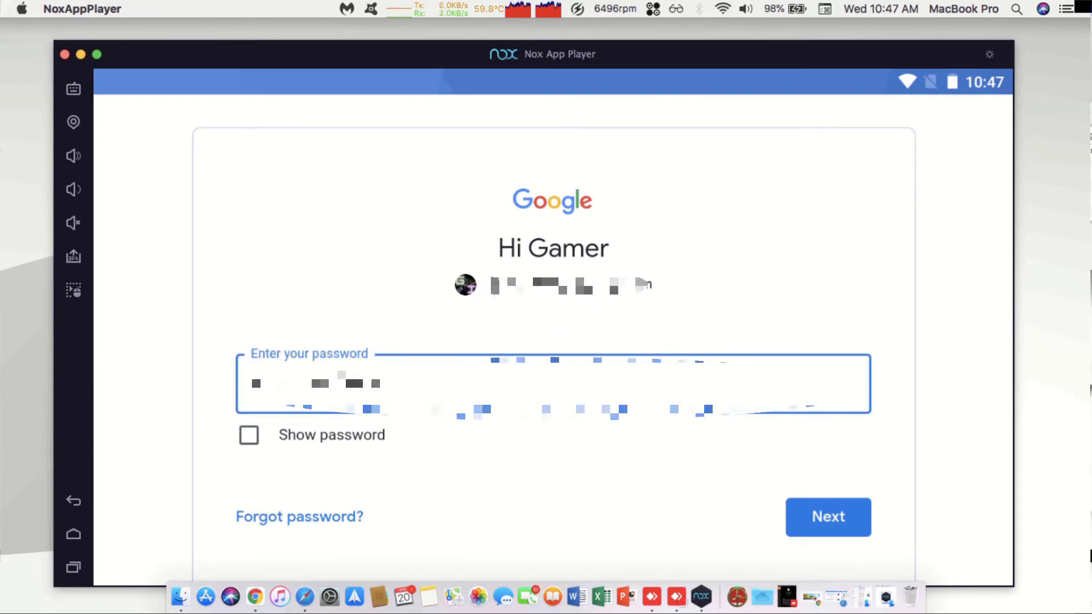
key(Return)
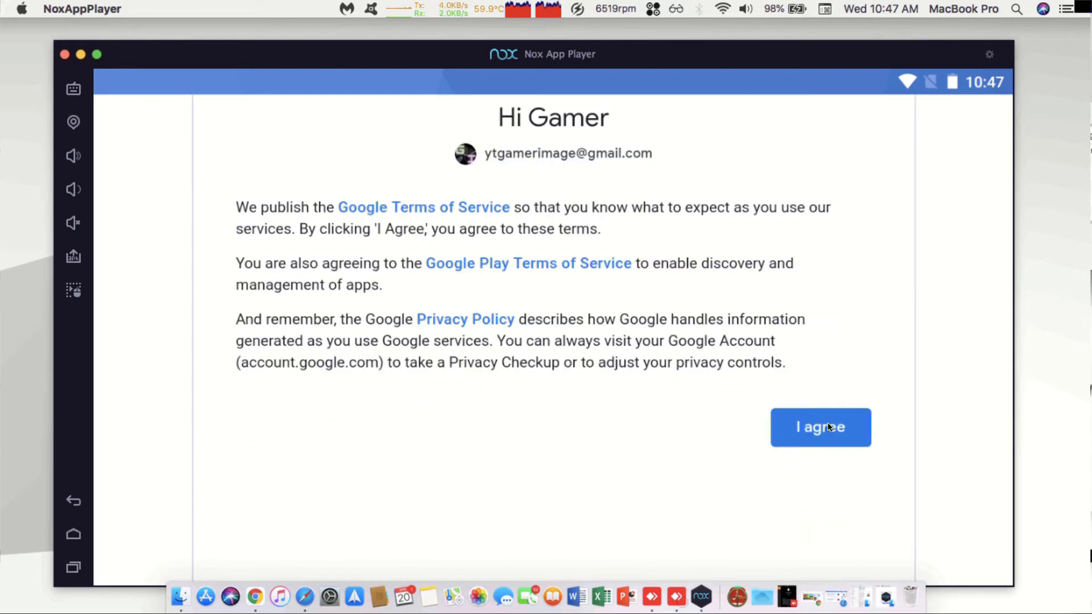
Agree to the Google terms of service, turn off Back up to Google Drive and accept the Google services settings
click(822, 428)
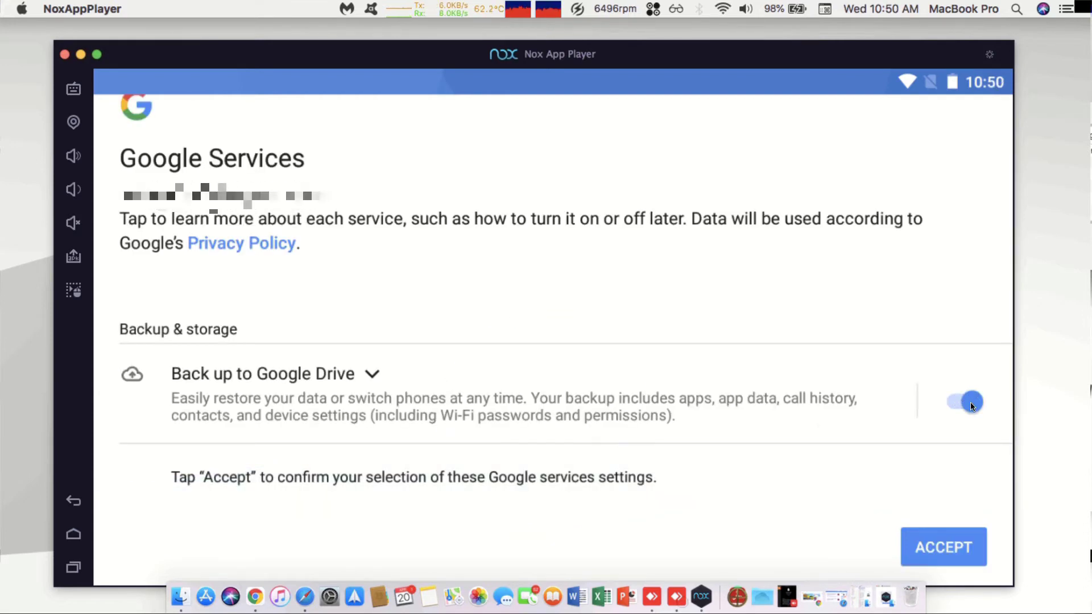
click(952, 401)
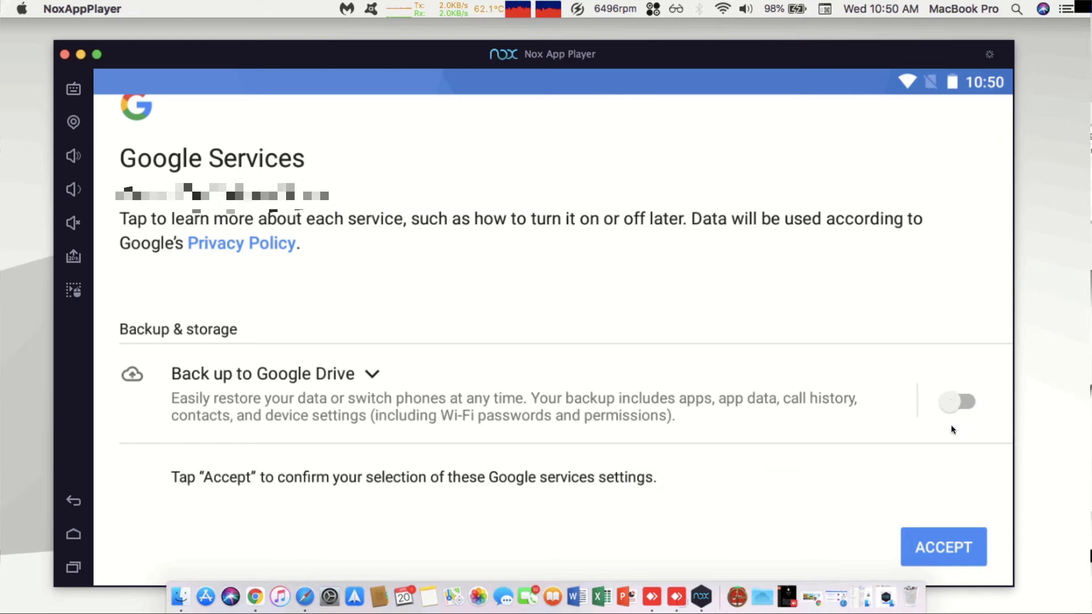
click(958, 545)
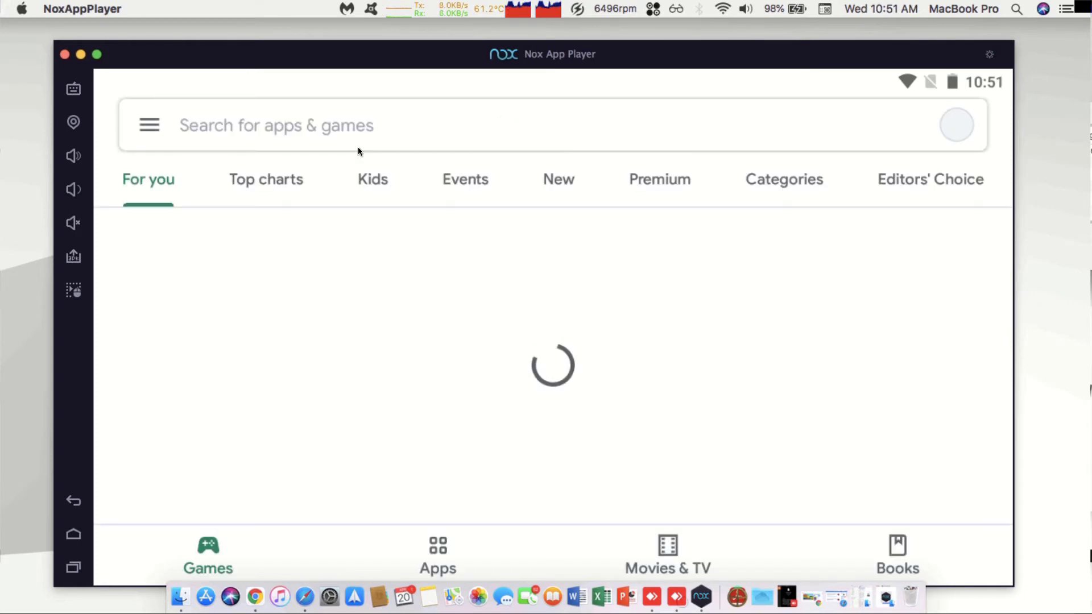
Search Google Play for "minecraft" and start purchasing Minecraft for $7.49, choosing to add PayPal as the payment method
click(358, 147)
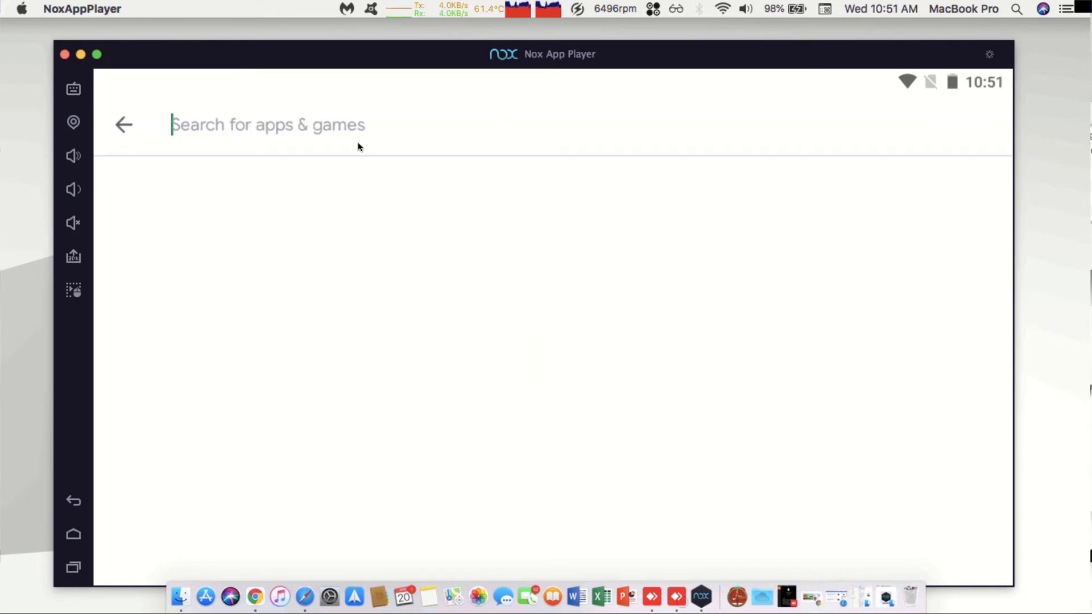
text(minecraft)
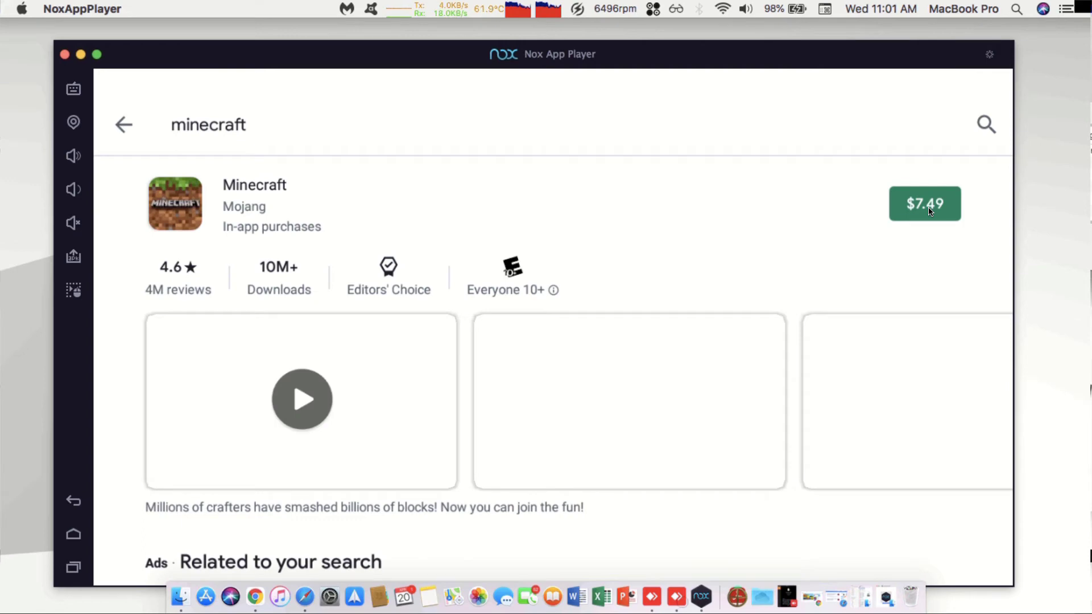
click(930, 211)
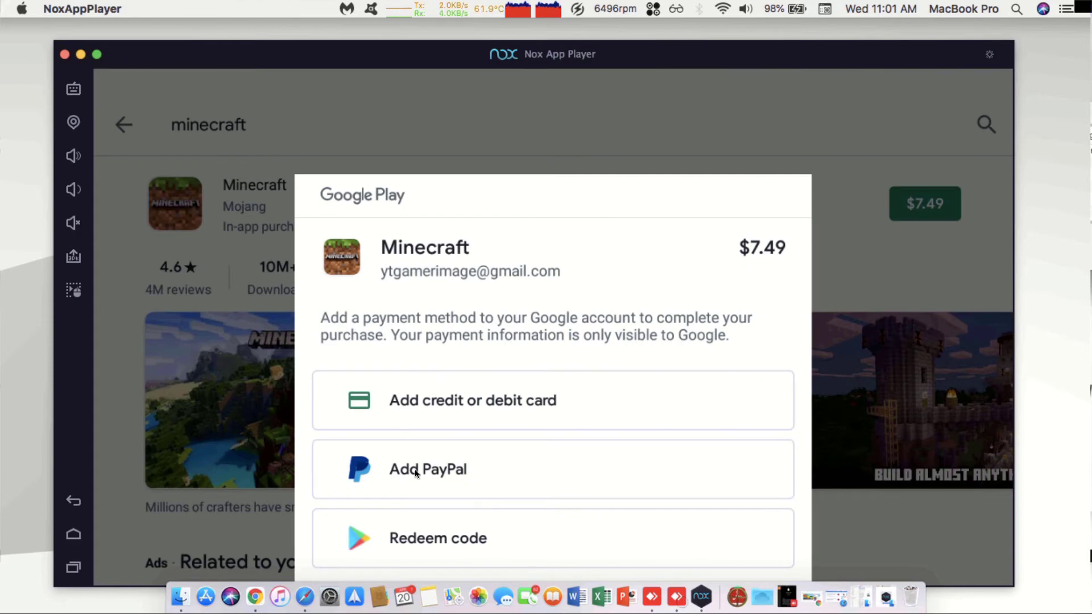
click(415, 470)
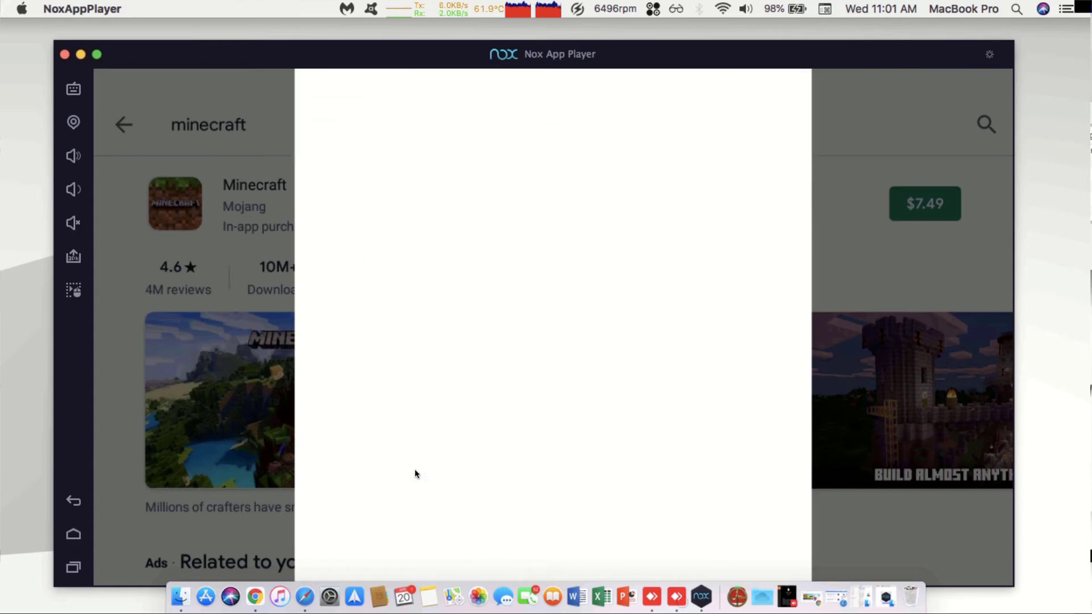